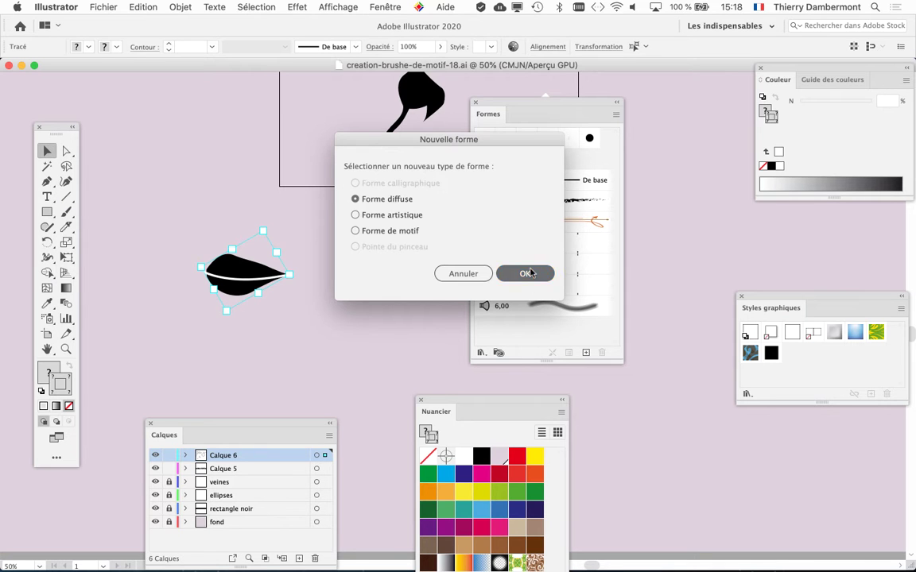
Create a scatter brush (Forme diffuse) from the selected leaf, keeping the default options.
{"action": "left_click", "coordinate": [528, 273]}
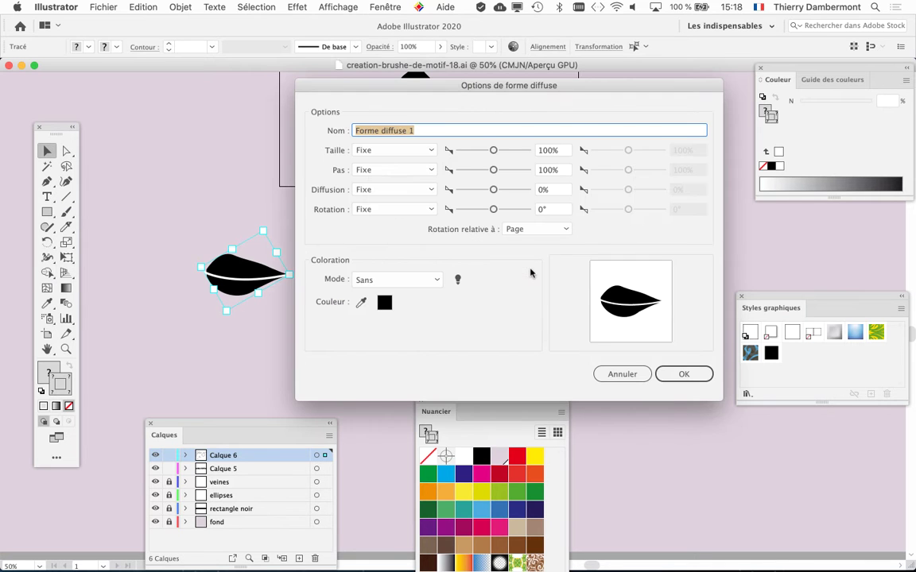
{"action": "left_click", "coordinate": [681, 374]}
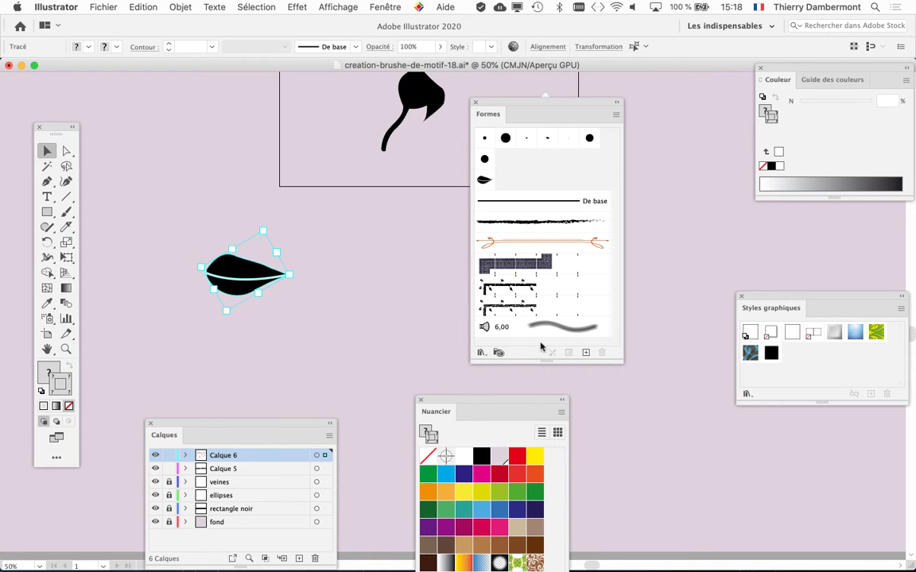
{"action": "left_click", "coordinate": [484, 181]}
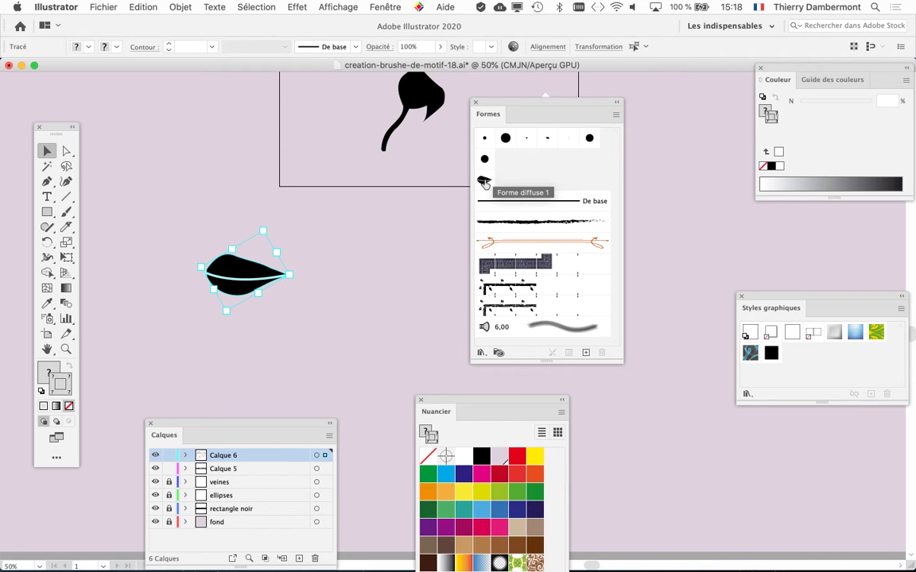
{"action": "left_click", "coordinate": [484, 182]}
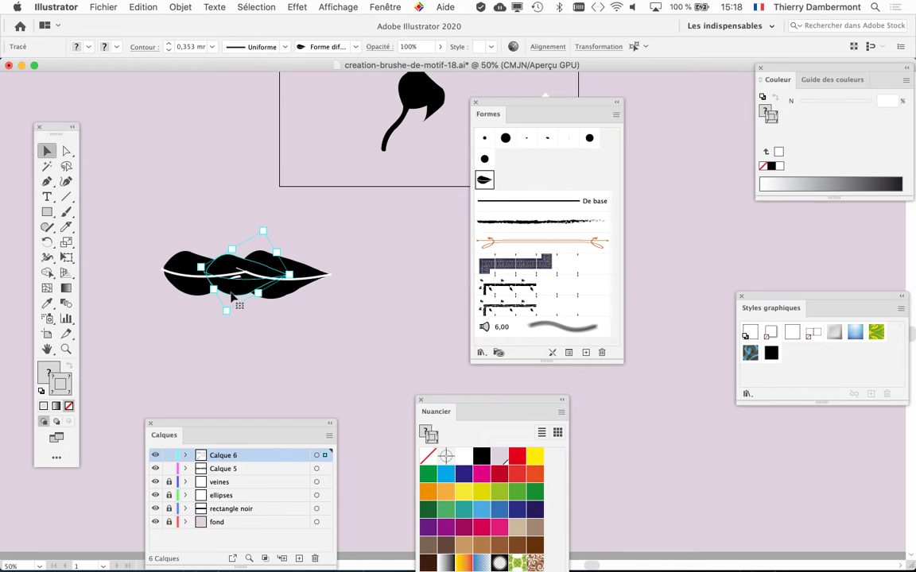
{"action": "key", "text": "super+z"}
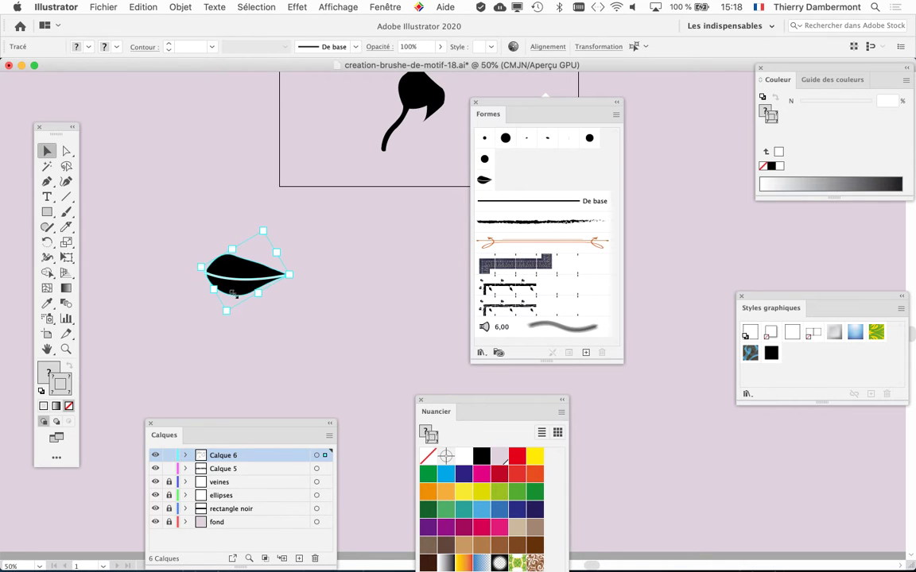
Deselect the leaf and paint a long horizontal Paintbrush stroke with the new leaf brush across the artboard's empty lower area.
{"action": "left_click", "coordinate": [385, 295]}
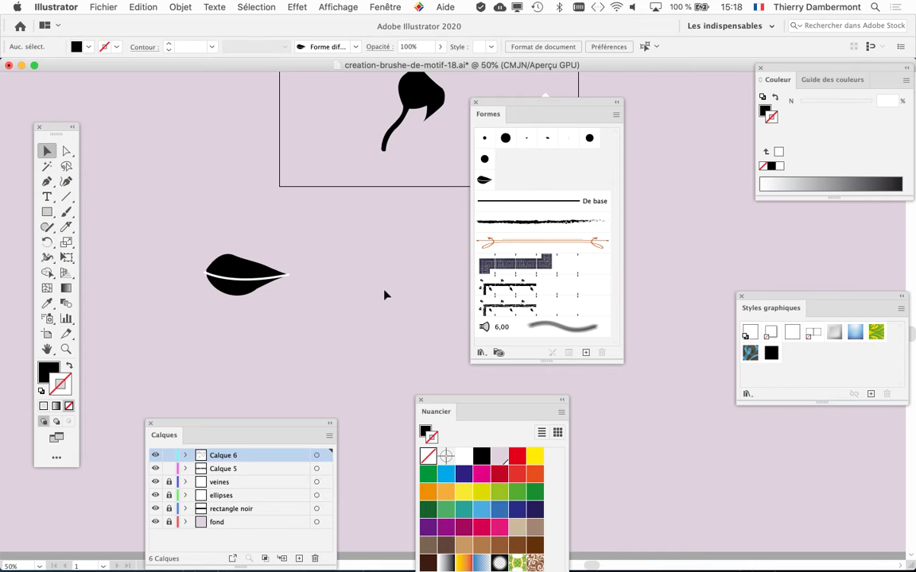
{"action": "scroll", "coordinate": [384, 295], "scroll_direction": "down", "scroll_amount": 2}
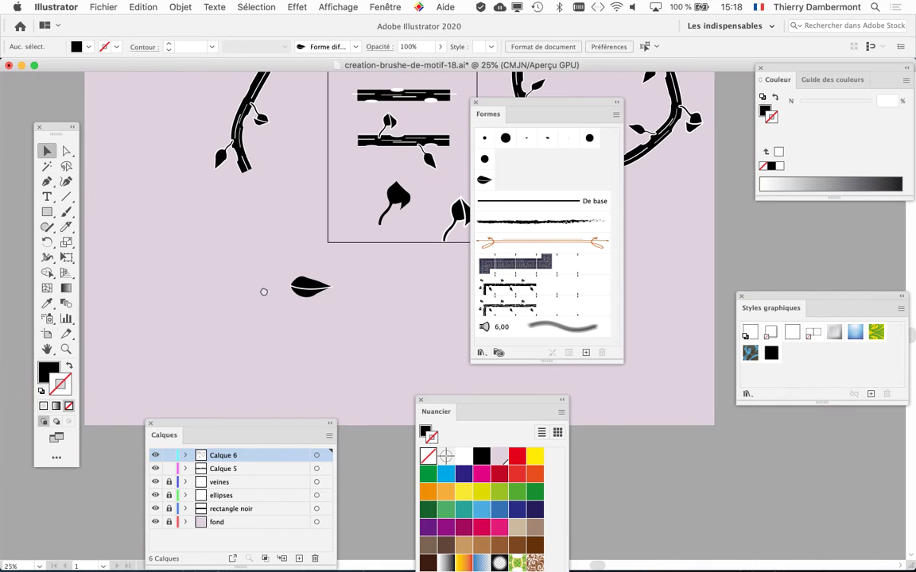
{"action": "scroll", "coordinate": [263, 292], "scroll_direction": "right", "scroll_amount": 3}
{"action": "left_click_drag", "start_coordinate": [477, 103], "coordinate": [576, 96]}
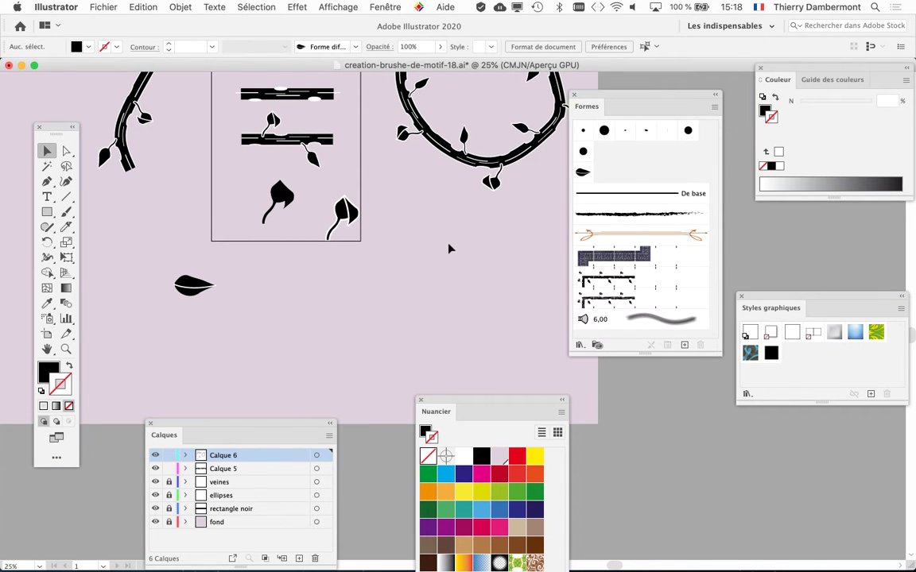
{"action": "scroll", "coordinate": [449, 249], "scroll_direction": "down", "scroll_amount": 1}
{"action": "scroll", "coordinate": [450, 251], "scroll_direction": "down", "scroll_amount": 1}
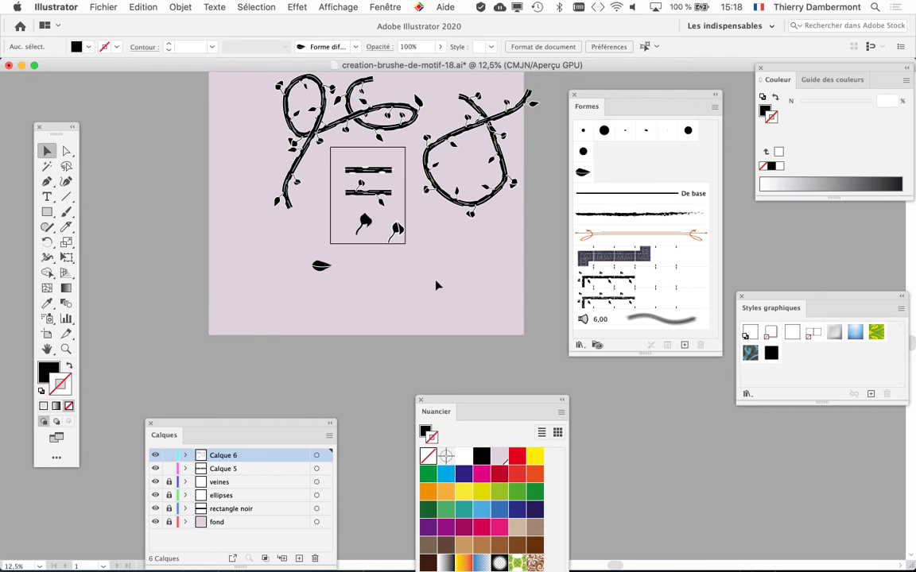
{"action": "scroll", "coordinate": [390, 280], "scroll_direction": "down", "scroll_amount": 2}
{"action": "scroll", "coordinate": [390, 280], "scroll_direction": "right", "scroll_amount": 2}
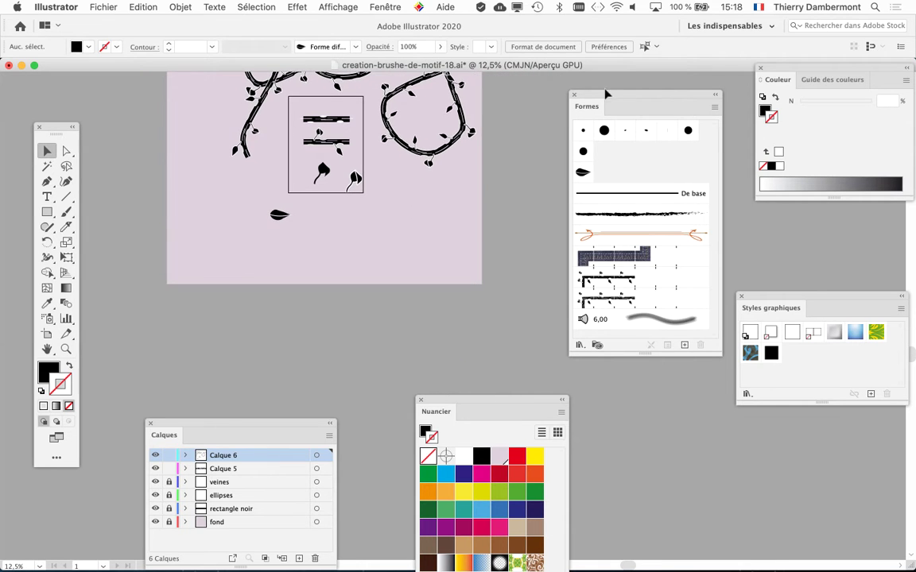
{"action": "left_click_drag", "start_coordinate": [595, 94], "coordinate": [579, 91]}
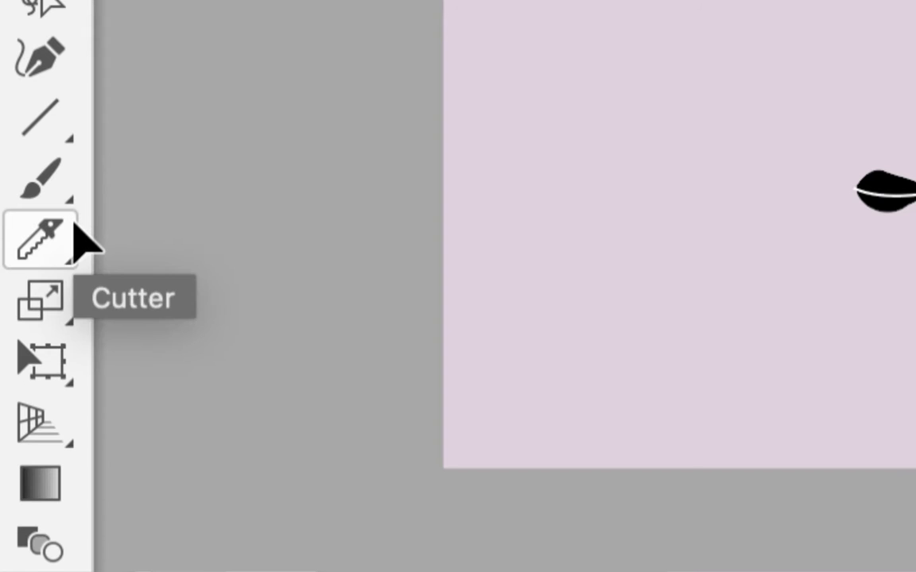
{"action": "left_click", "coordinate": [72, 216]}
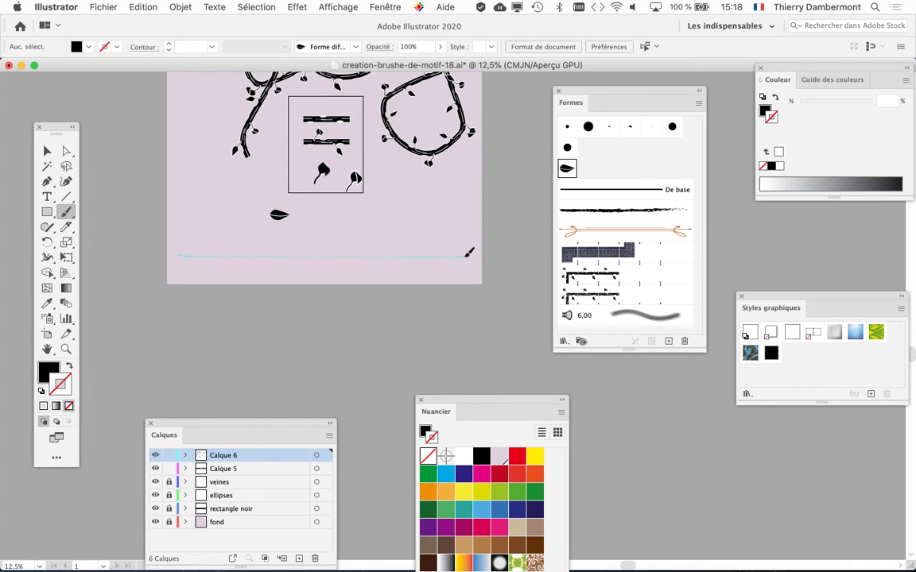
{"action": "left_click_drag", "start_coordinate": [468, 253], "coordinate": [468, 254]}
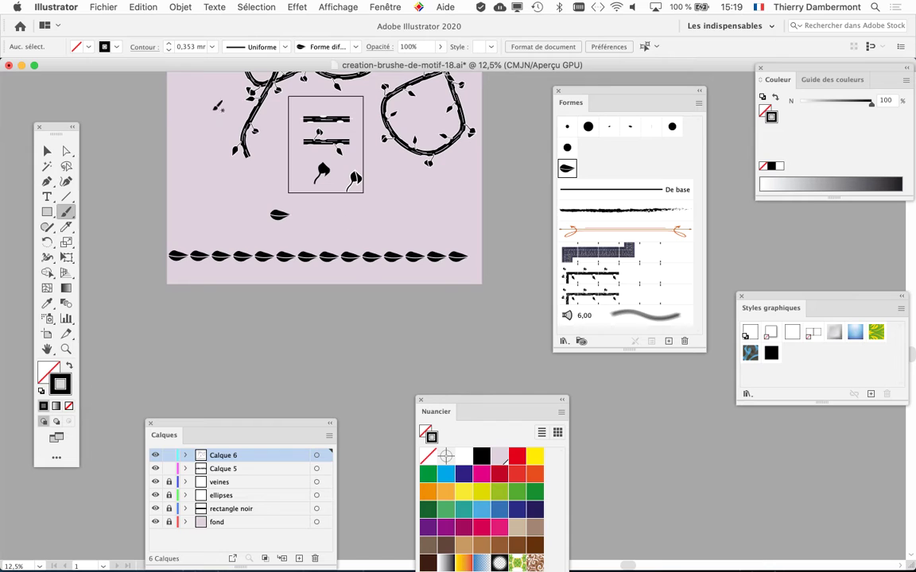
Move the tools and the Formes panel farther away from the artboard and activate the Selection tool.
{"action": "left_click_drag", "start_coordinate": [57, 129], "coordinate": [47, 106]}
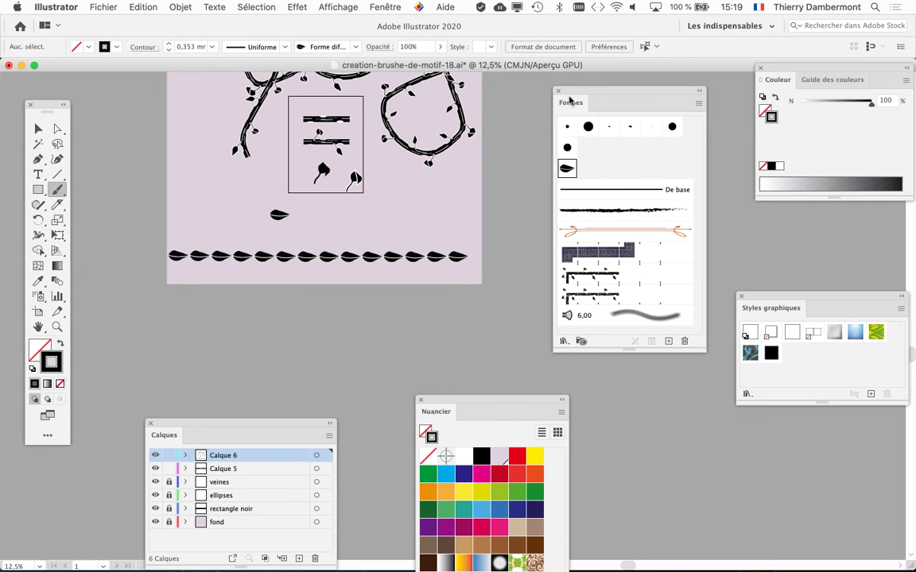
{"action": "left_click_drag", "start_coordinate": [569, 99], "coordinate": [616, 94]}
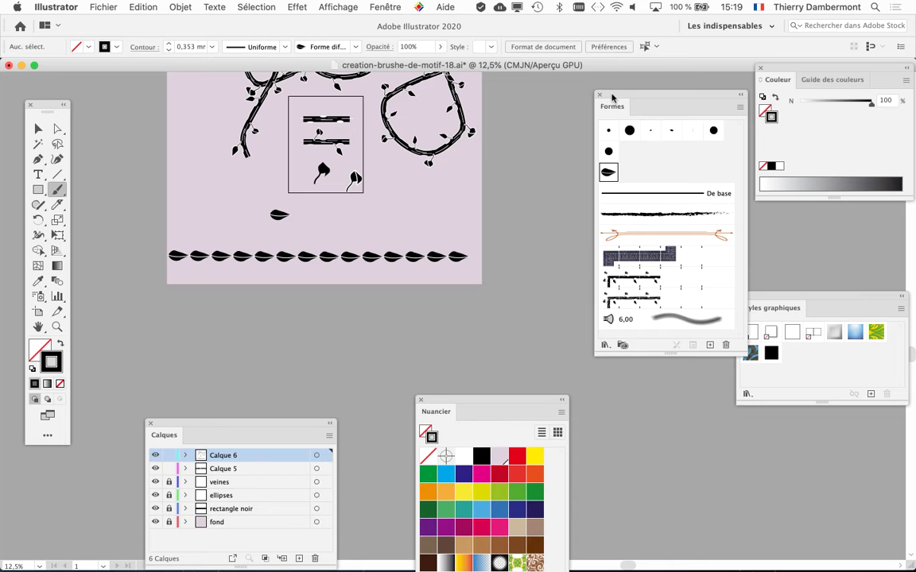
{"action": "left_click", "coordinate": [39, 129]}
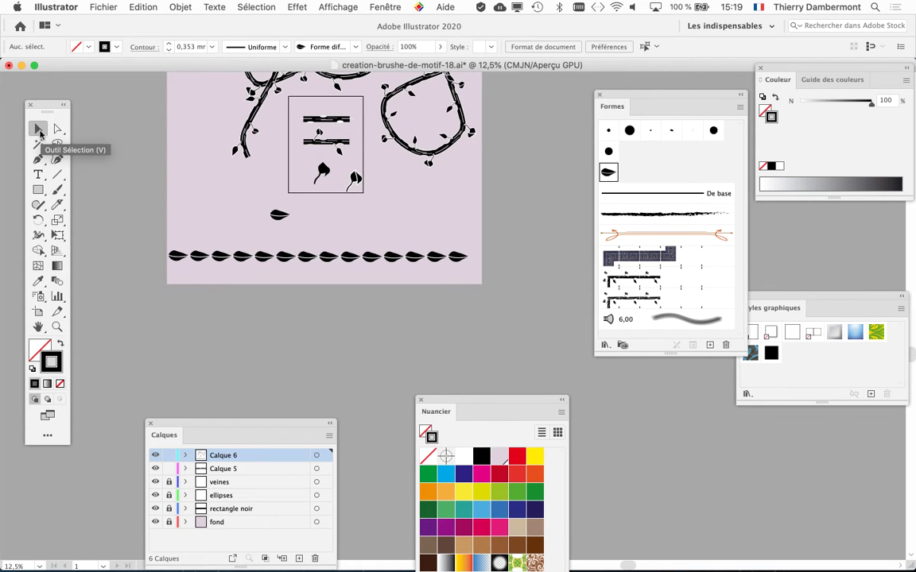
{"action": "left_click_drag", "start_coordinate": [629, 94], "coordinate": [662, 96]}
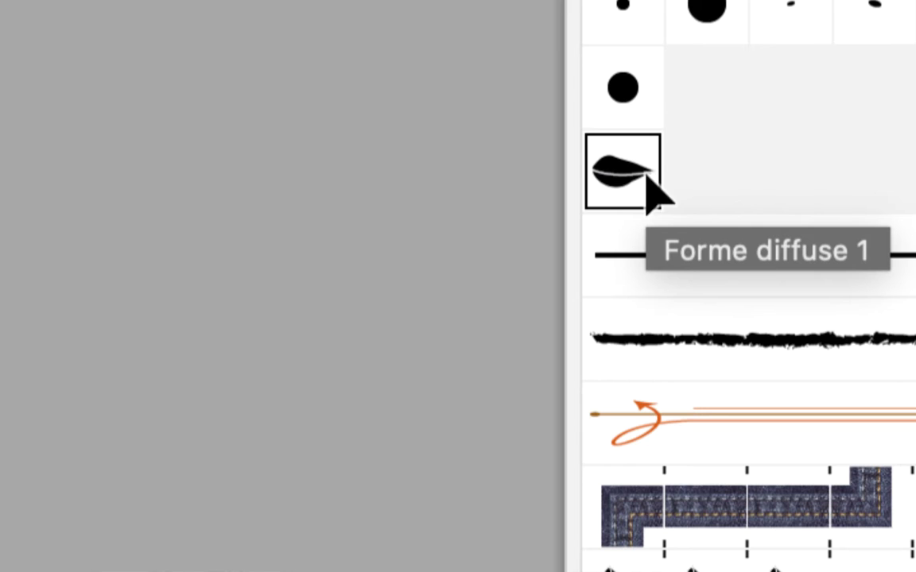
In the leaf scatter brush's options, set Pas to Aléatoire with values of 303% and 84%.
{"action": "double_click", "coordinate": [645, 188]}
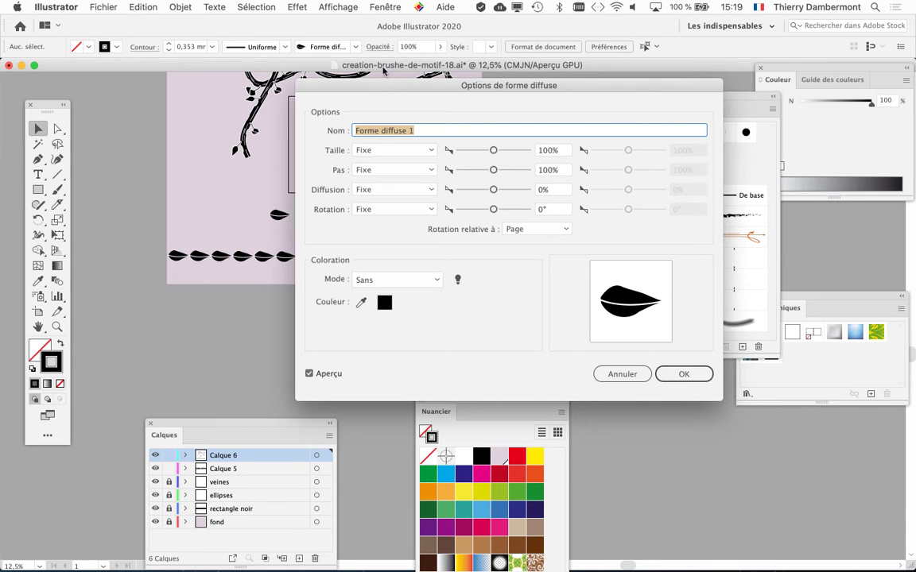
{"action": "mouse_move", "coordinate": [393, 84]}
{"action": "left_mouse_down"}
{"action": "mouse_move", "coordinate": [581, 90]}
{"action": "mouse_move", "coordinate": [562, 85]}
{"action": "left_mouse_up"}
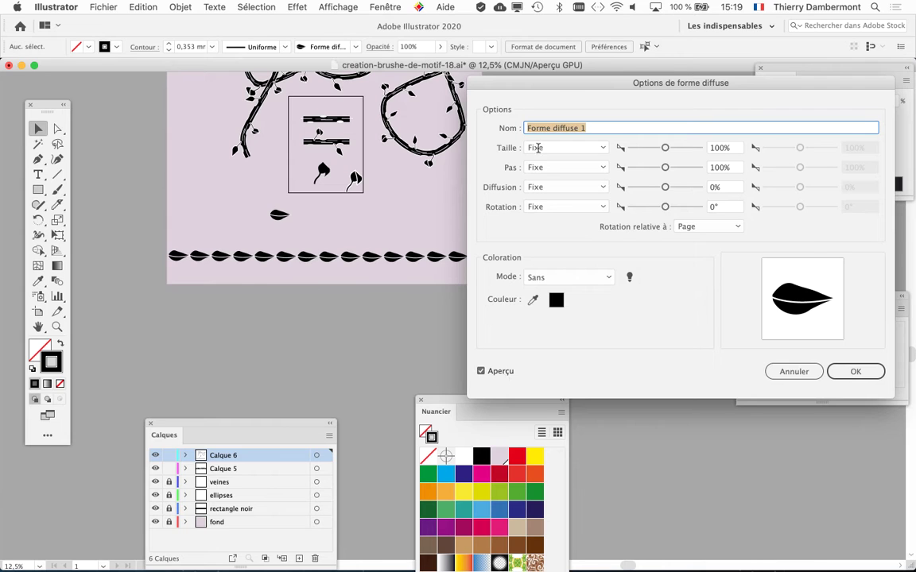
{"action": "left_click_drag", "start_coordinate": [501, 81], "coordinate": [520, 88]}
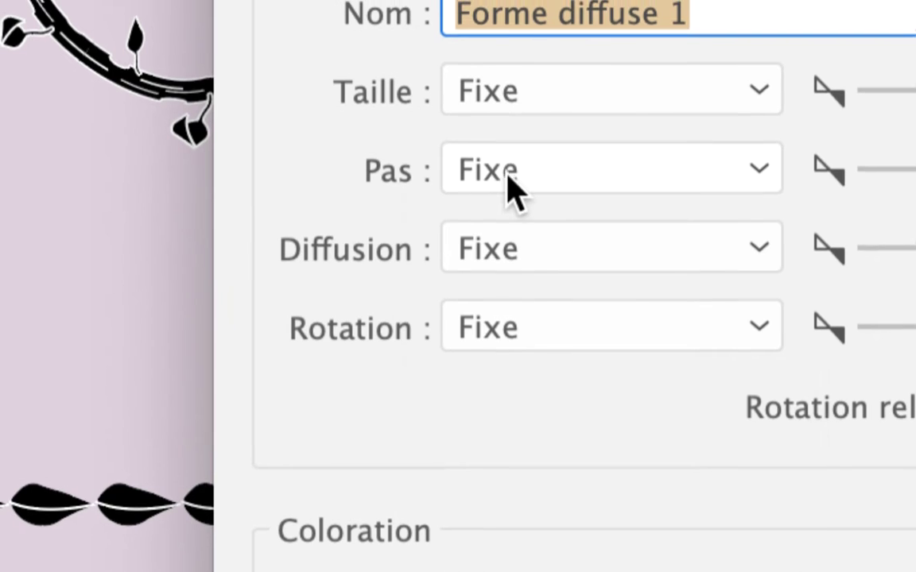
{"action": "left_click", "coordinate": [510, 188]}
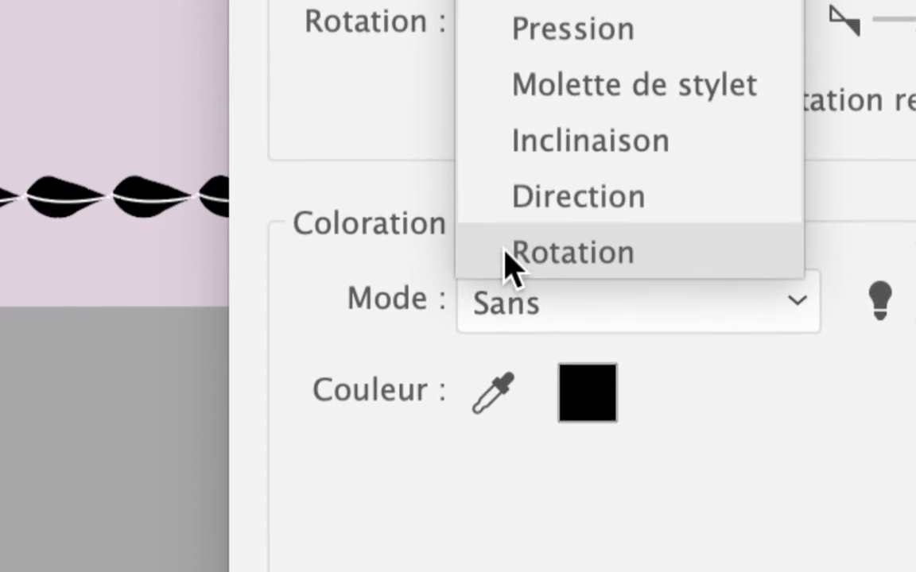
{"action": "left_click", "coordinate": [492, 149]}
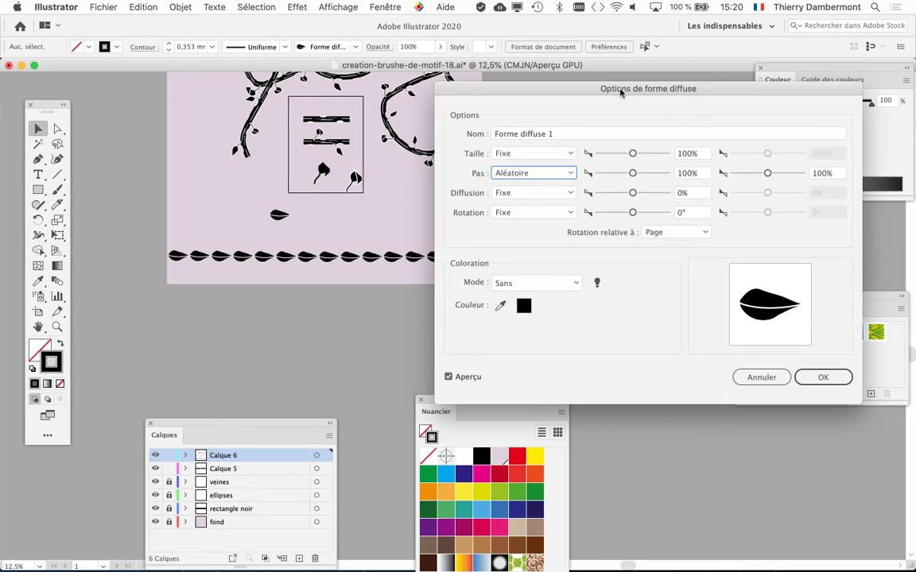
{"action": "left_click_drag", "start_coordinate": [621, 92], "coordinate": [674, 52]}
{"action": "left_click_drag", "start_coordinate": [686, 132], "coordinate": [693, 132]}
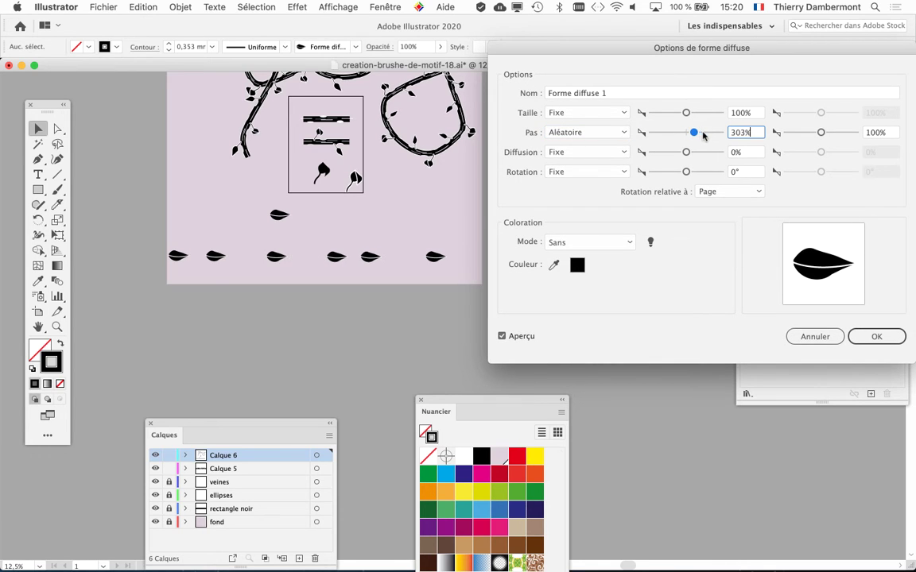
{"action": "left_click_drag", "start_coordinate": [820, 132], "coordinate": [814, 133]}
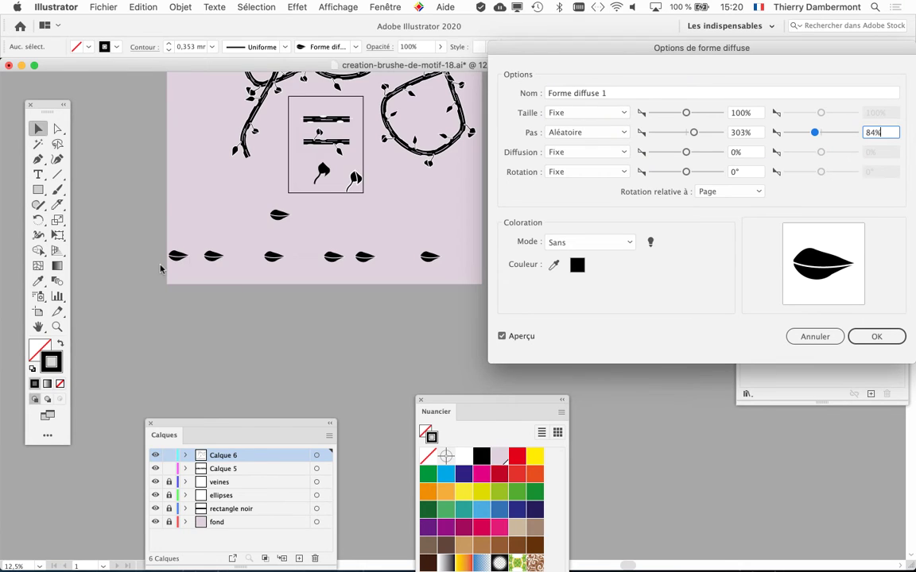
Set the leaf brush's Diffusion to Aléatoire, ranging between 38% and -38%.
{"action": "mouse_move", "coordinate": [525, 46]}
{"action": "left_mouse_down"}
{"action": "mouse_move", "coordinate": [501, 38]}
{"action": "mouse_move", "coordinate": [540, 38]}
{"action": "left_mouse_up"}
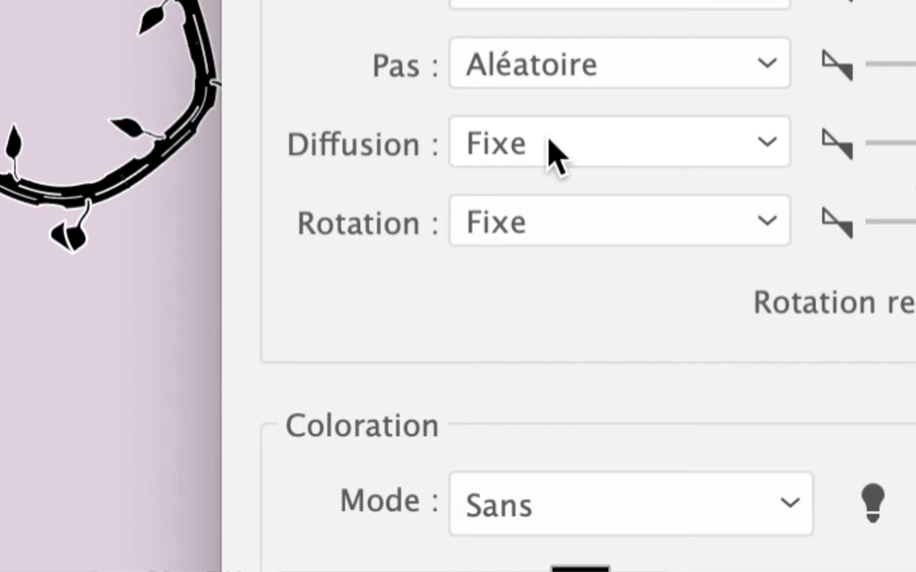
{"action": "left_click", "coordinate": [554, 151]}
{"action": "left_click", "coordinate": [594, 248]}
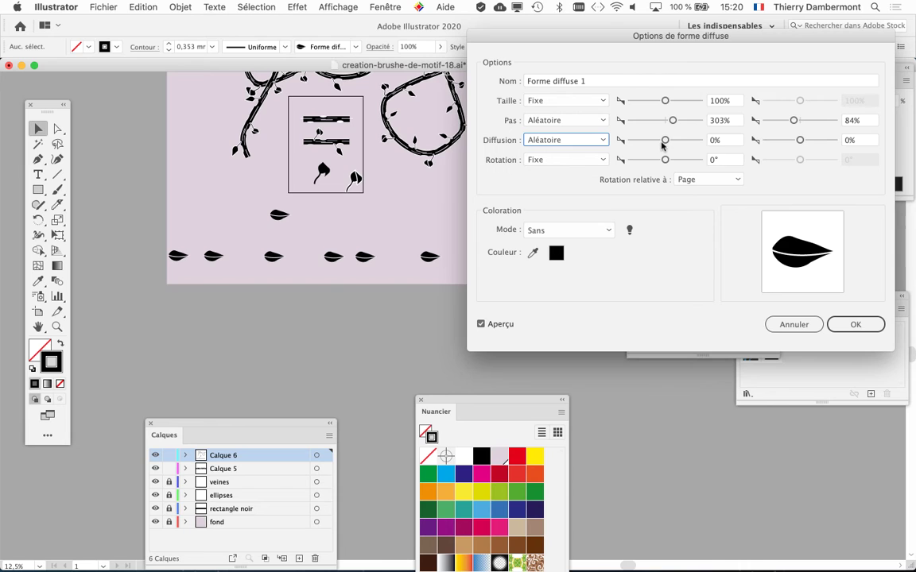
{"action": "left_click_drag", "start_coordinate": [783, 96], "coordinate": [795, 99]}
{"action": "left_click_drag", "start_coordinate": [666, 142], "coordinate": [667, 142]}
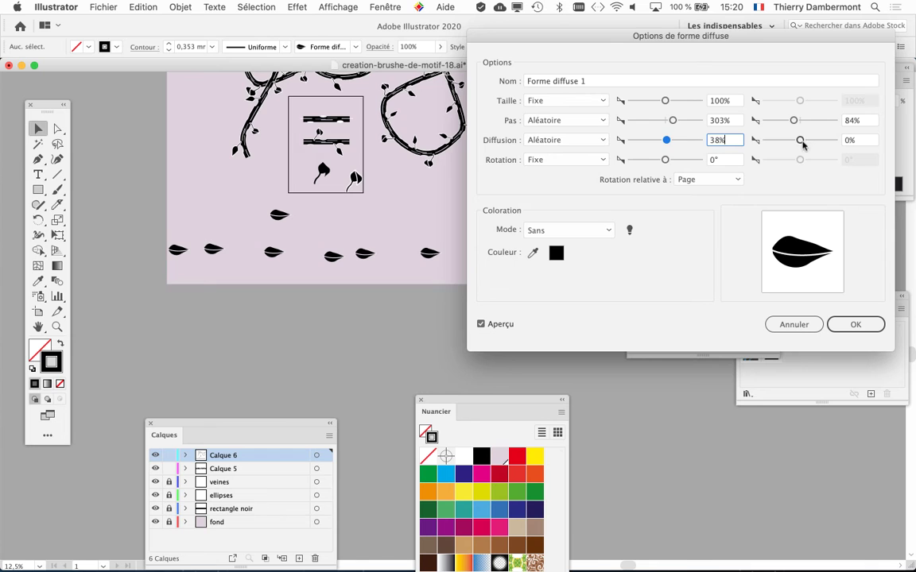
{"action": "left_click_drag", "start_coordinate": [800, 141], "coordinate": [799, 142]}
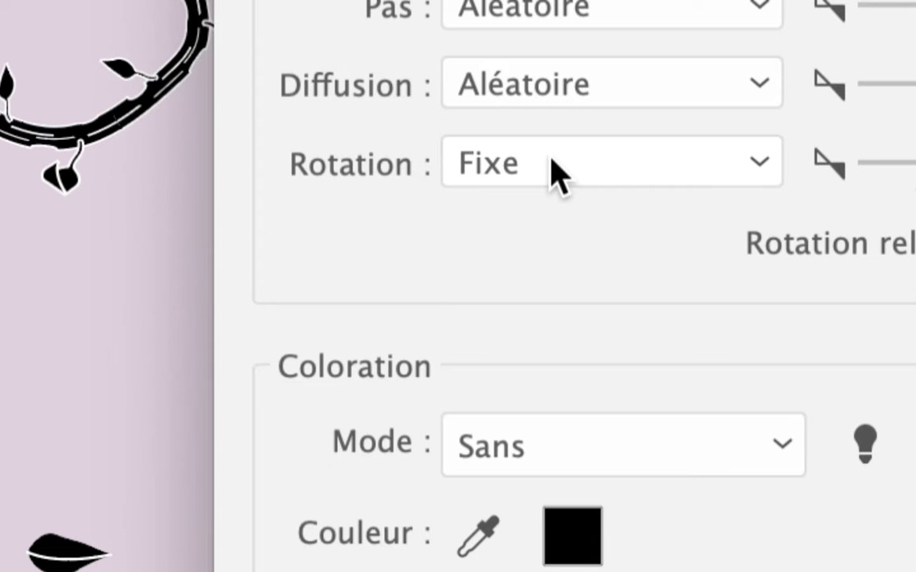
Set the leaf brush's Rotation to Aléatoire between -47° and 47°, relative to Tracé.
{"action": "left_click", "coordinate": [554, 167]}
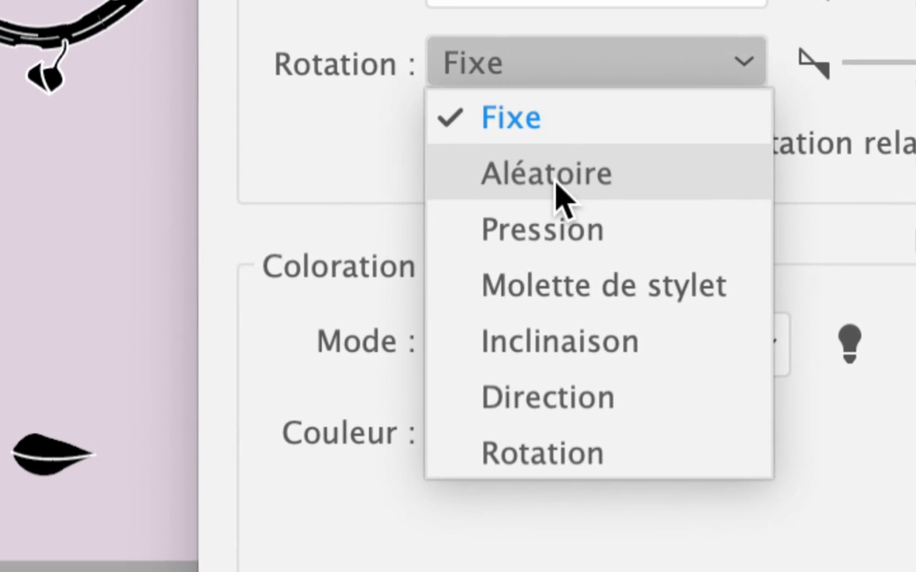
{"action": "left_click", "coordinate": [557, 277]}
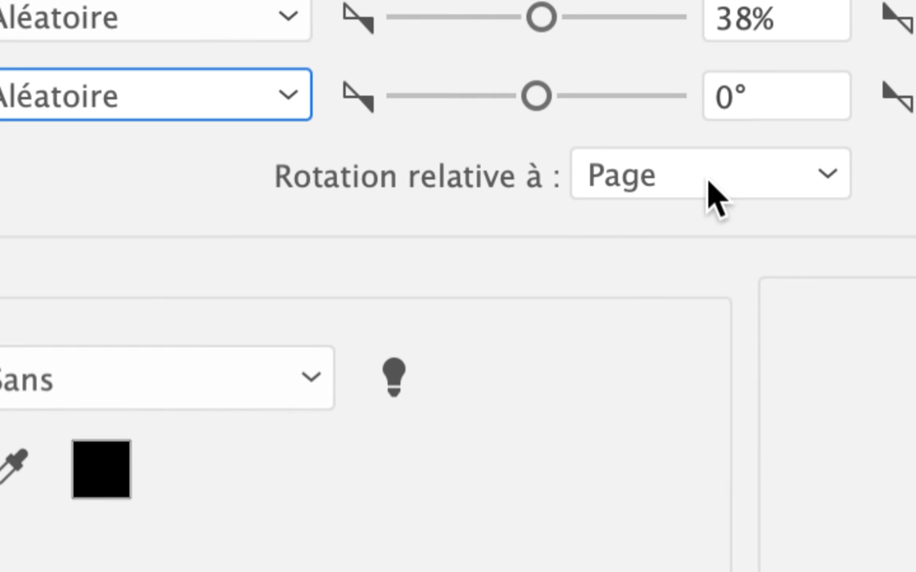
{"action": "left_click", "coordinate": [707, 181]}
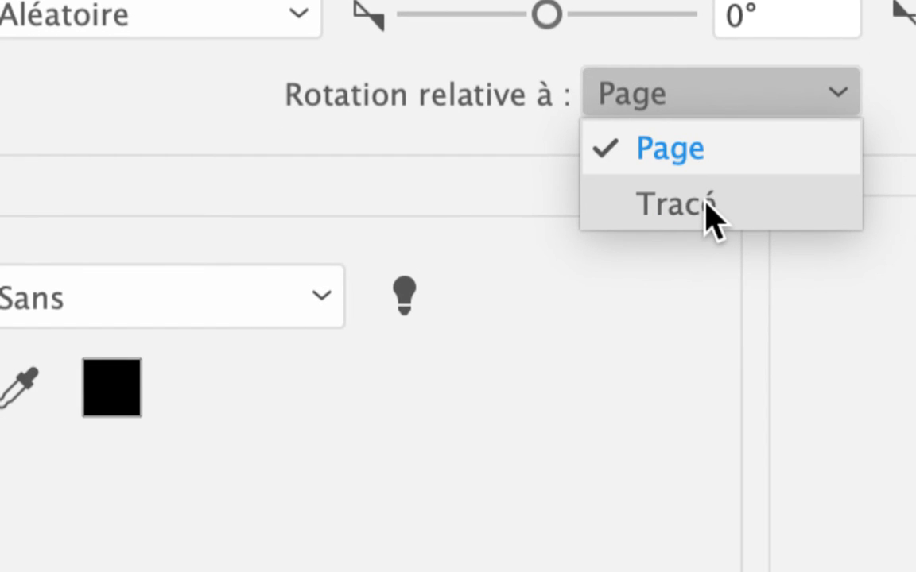
{"action": "left_click", "coordinate": [705, 203]}
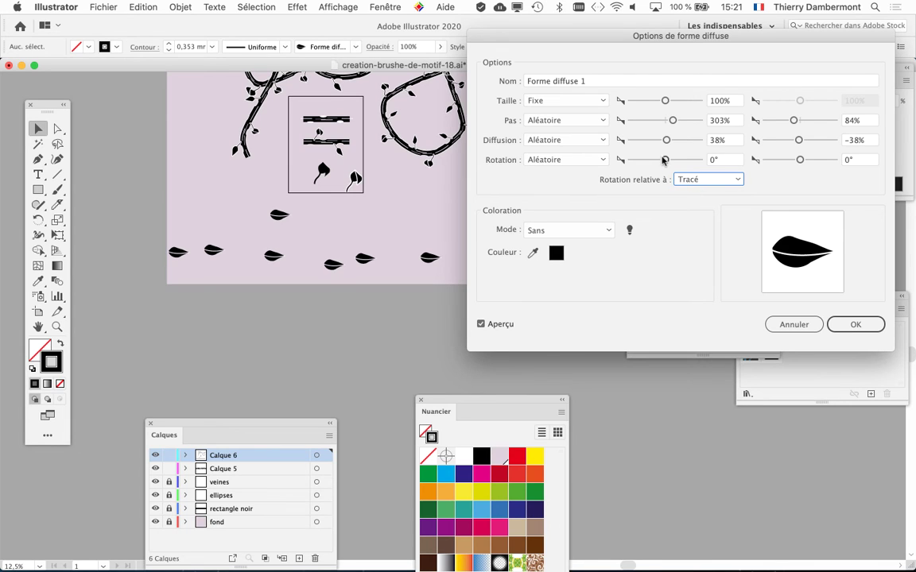
{"action": "left_click_drag", "start_coordinate": [665, 160], "coordinate": [662, 160]}
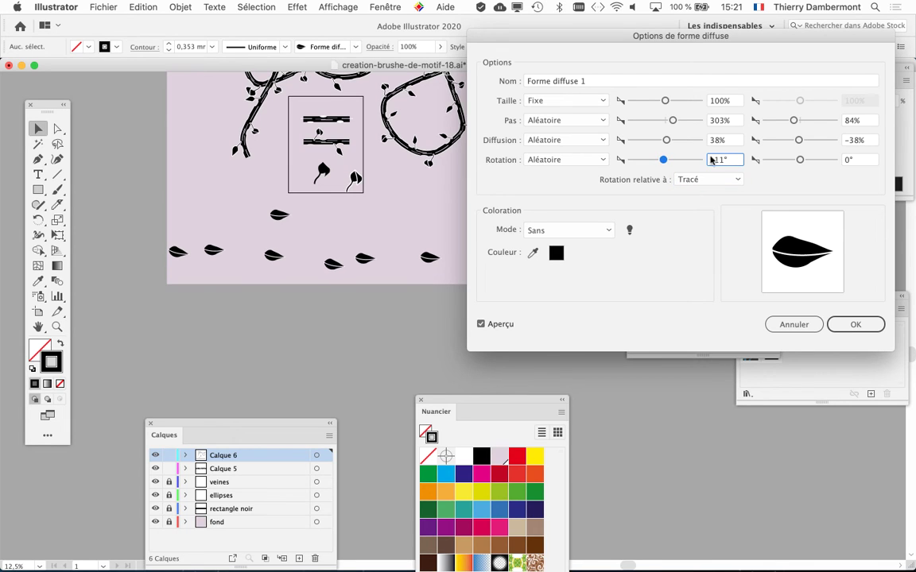
{"action": "left_click_drag", "start_coordinate": [805, 161], "coordinate": [814, 160]}
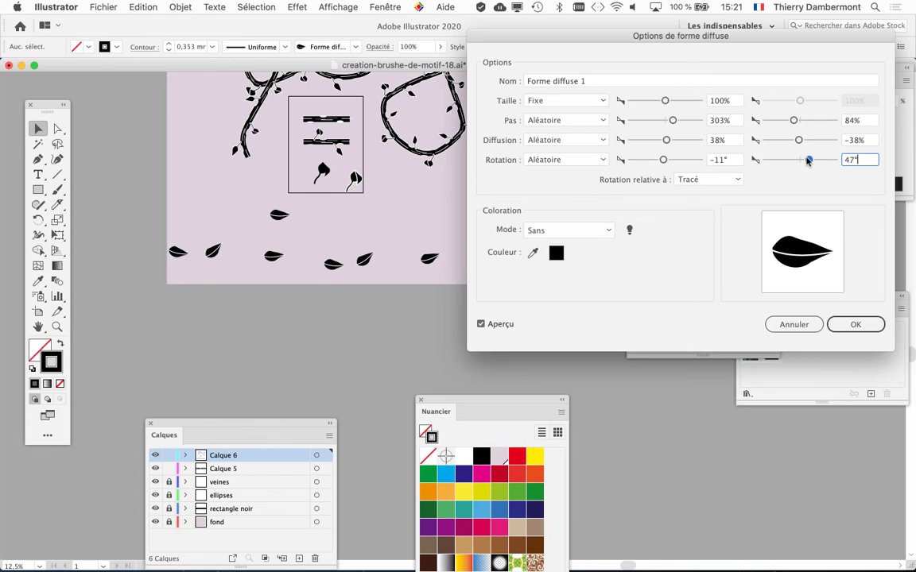
{"action": "left_click_drag", "start_coordinate": [663, 160], "coordinate": [656, 161]}
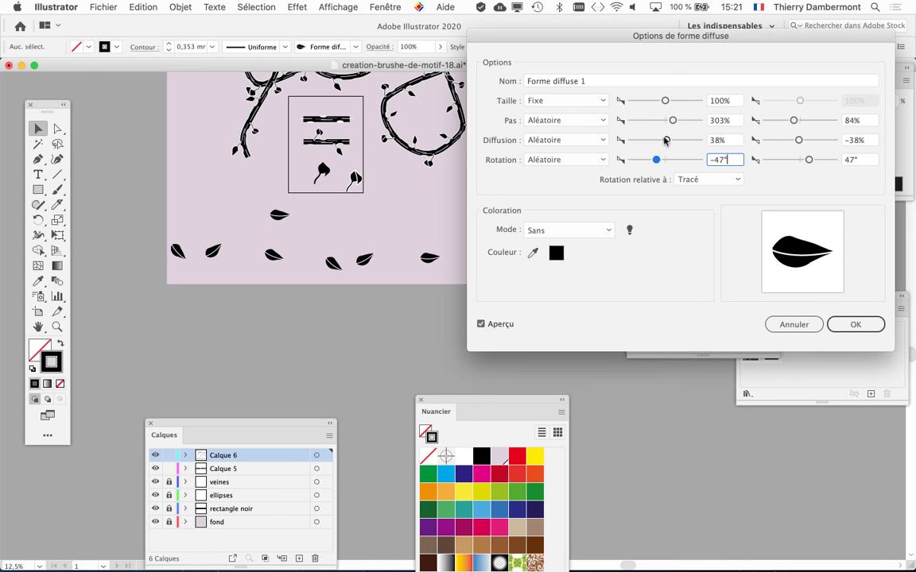
Set the leaf brush's random Diffusion to range between -54% and 21%, and apply the brush options.
{"action": "left_click_drag", "start_coordinate": [666, 140], "coordinate": [663, 141]}
{"action": "left_click_drag", "start_coordinate": [803, 140], "coordinate": [798, 140]}
{"action": "left_click_drag", "start_coordinate": [664, 140], "coordinate": [664, 143]}
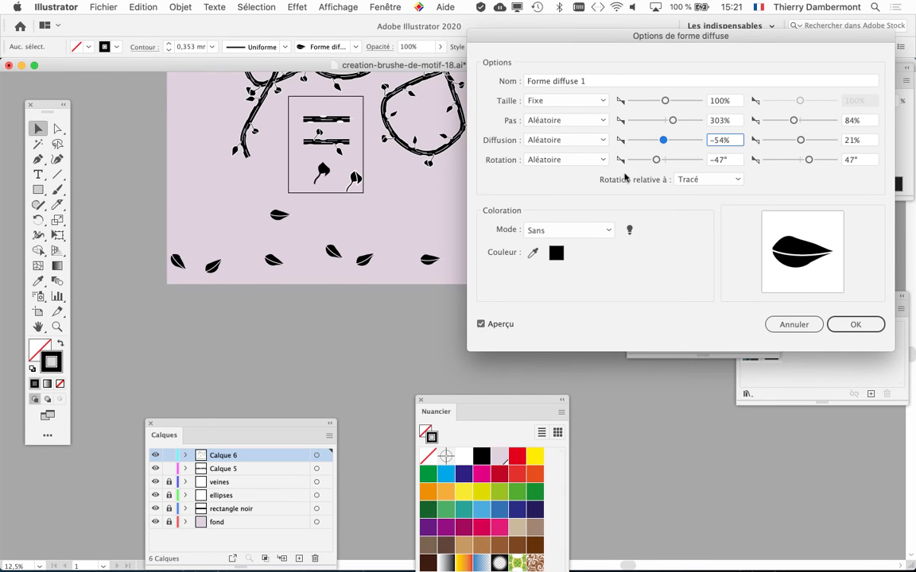
{"action": "left_click", "coordinate": [846, 324]}
{"action": "left_click", "coordinate": [397, 313]}
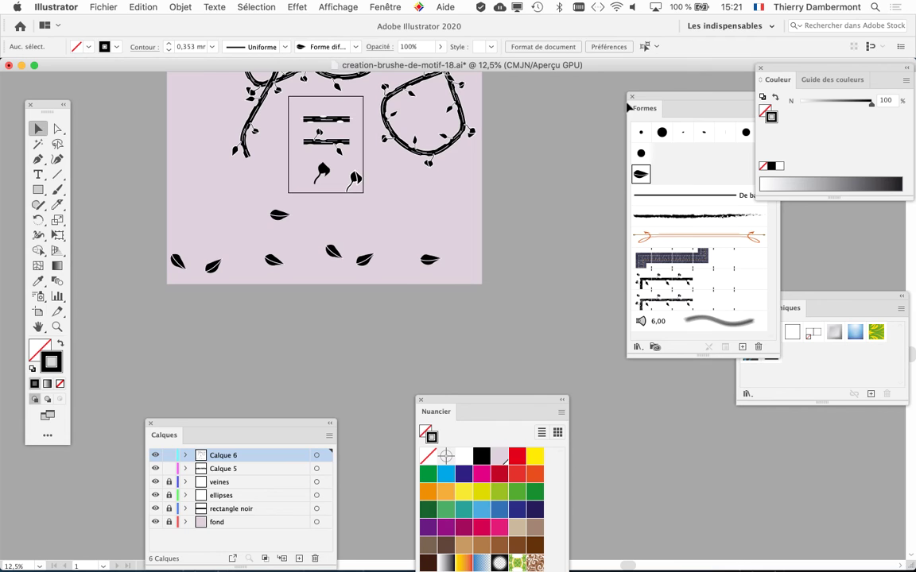
Paint two wavy leaf strokes with the Paintbrush tool, one below the artboard and one rising beside it.
{"action": "left_click", "coordinate": [58, 189]}
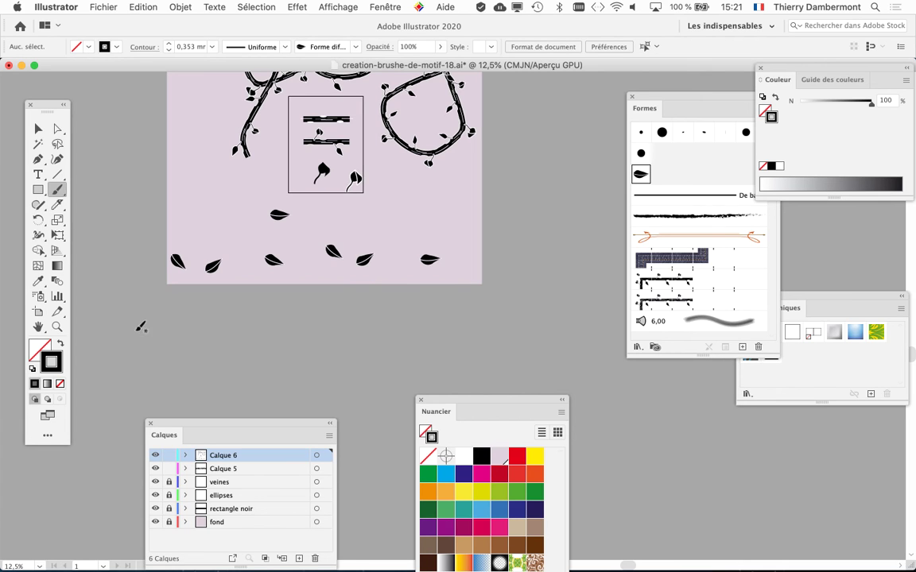
{"action": "left_click_drag", "start_coordinate": [335, 338], "coordinate": [537, 347]}
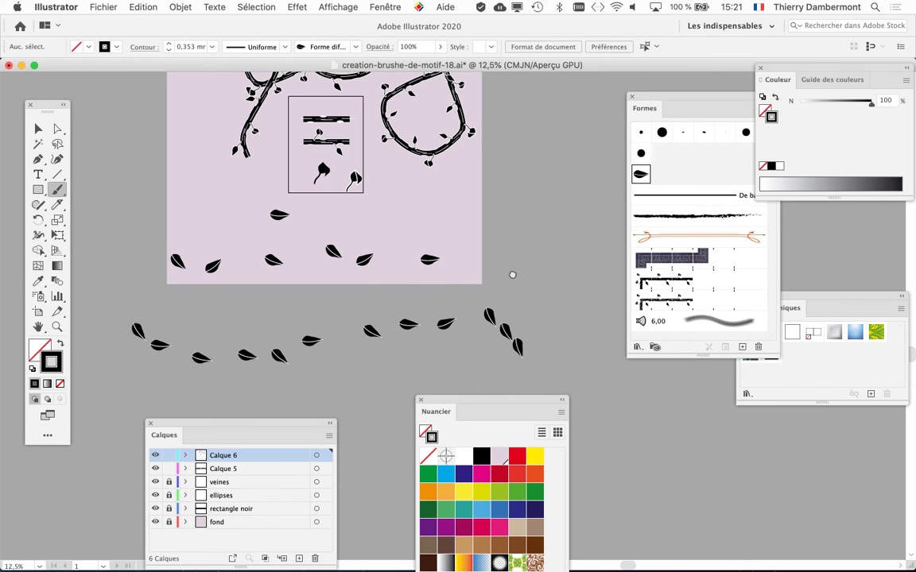
{"action": "scroll", "coordinate": [348, 328], "scroll_direction": "right", "scroll_amount": 6}
{"action": "scroll", "coordinate": [348, 328], "scroll_direction": "up", "scroll_amount": 2}
{"action": "left_click_drag", "start_coordinate": [344, 327], "coordinate": [512, 137]}
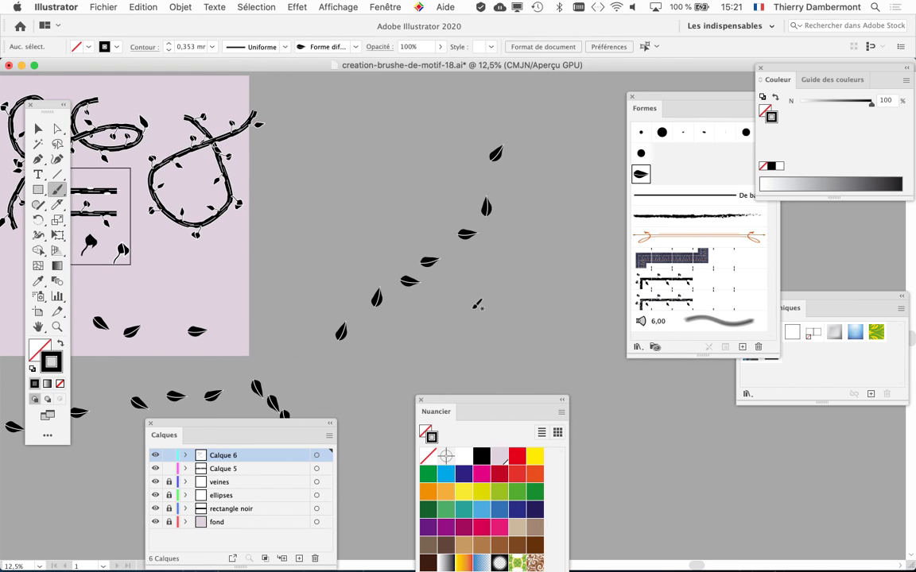
{"action": "scroll", "coordinate": [418, 287], "scroll_direction": "up", "scroll_amount": 3}
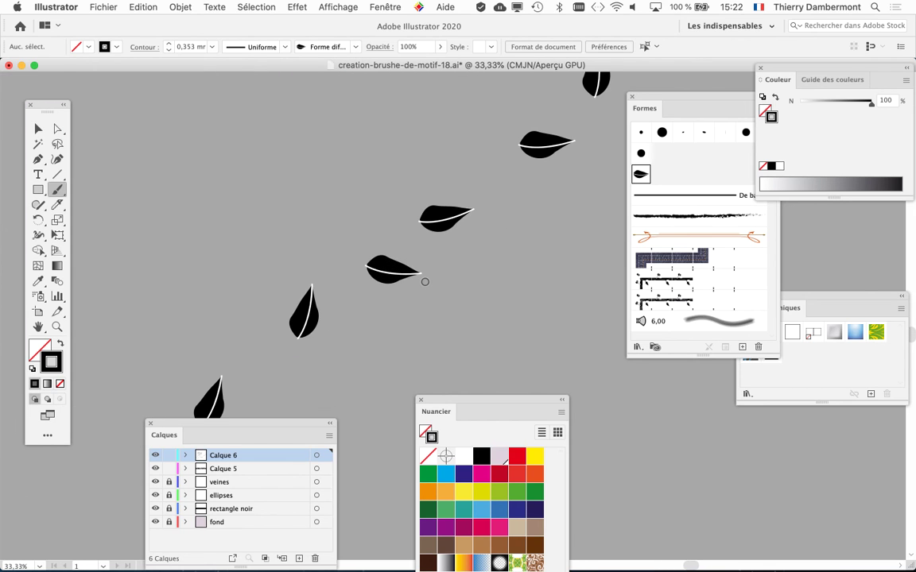
{"action": "scroll", "coordinate": [425, 282], "scroll_direction": "down", "scroll_amount": 3}
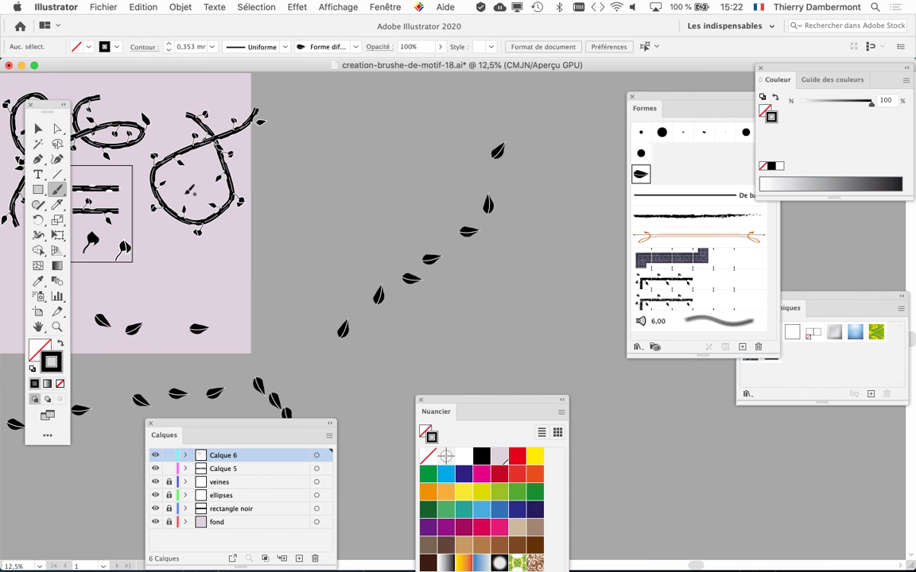
Widen the leaf brush's random Diffusion to -213% and 156%, and apply the brush options.
{"action": "left_click", "coordinate": [39, 131]}
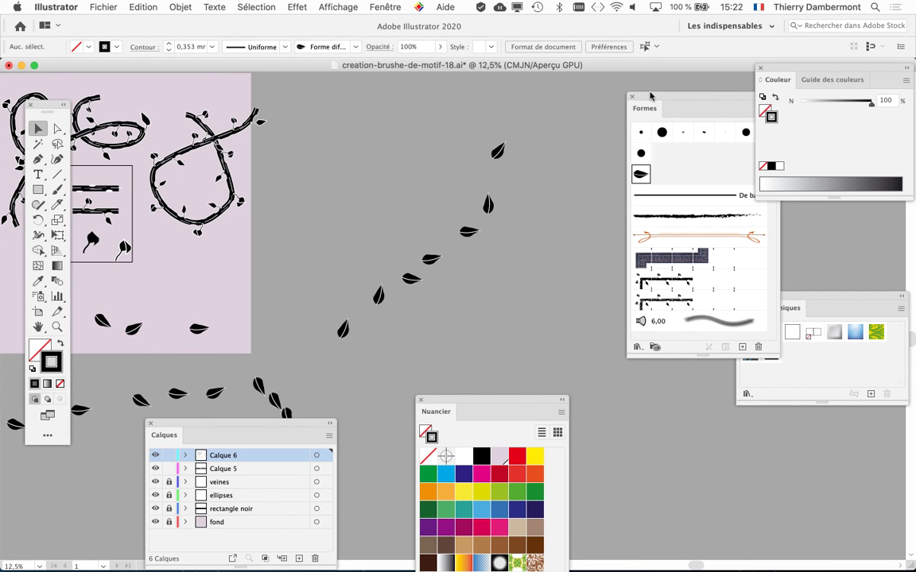
{"action": "left_click_drag", "start_coordinate": [650, 96], "coordinate": [659, 101]}
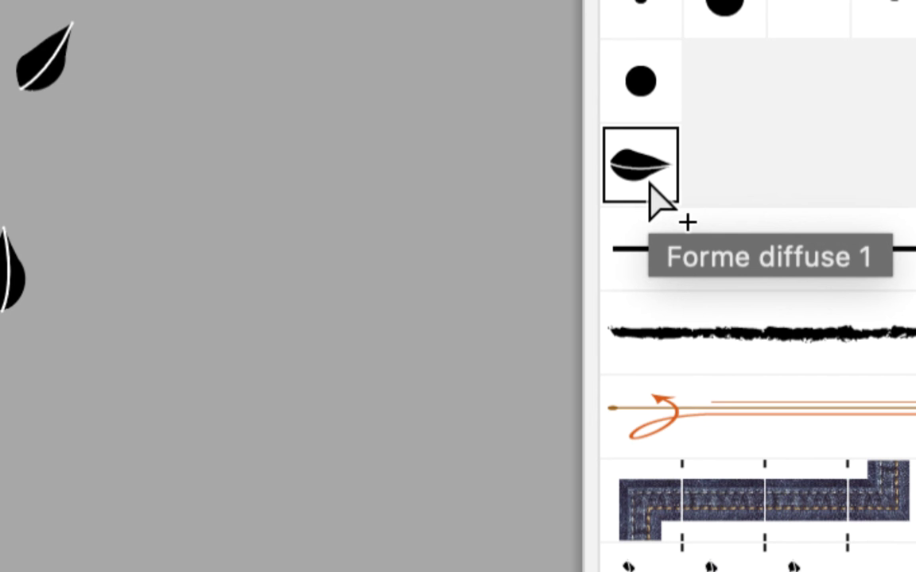
{"action": "double_click", "coordinate": [647, 191]}
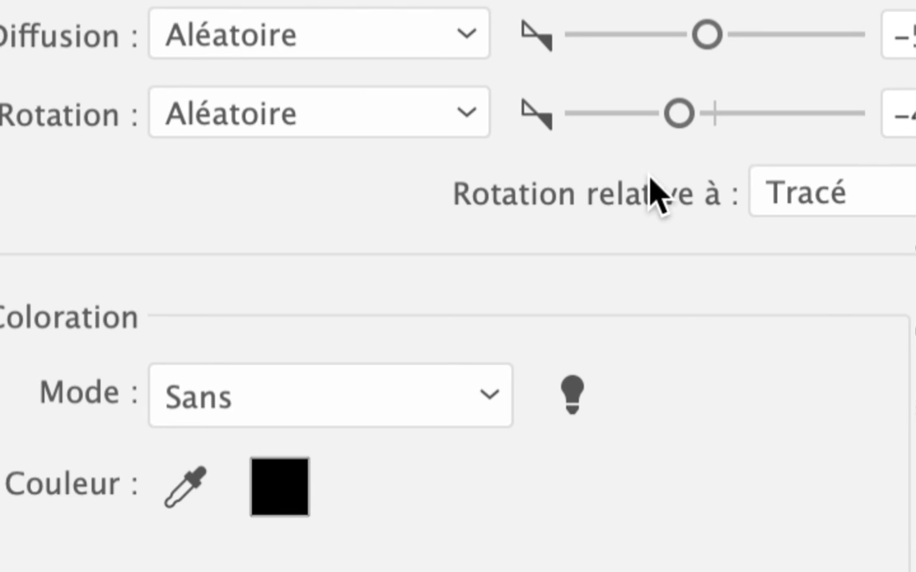
{"action": "left_click_drag", "start_coordinate": [485, 38], "coordinate": [532, 60]}
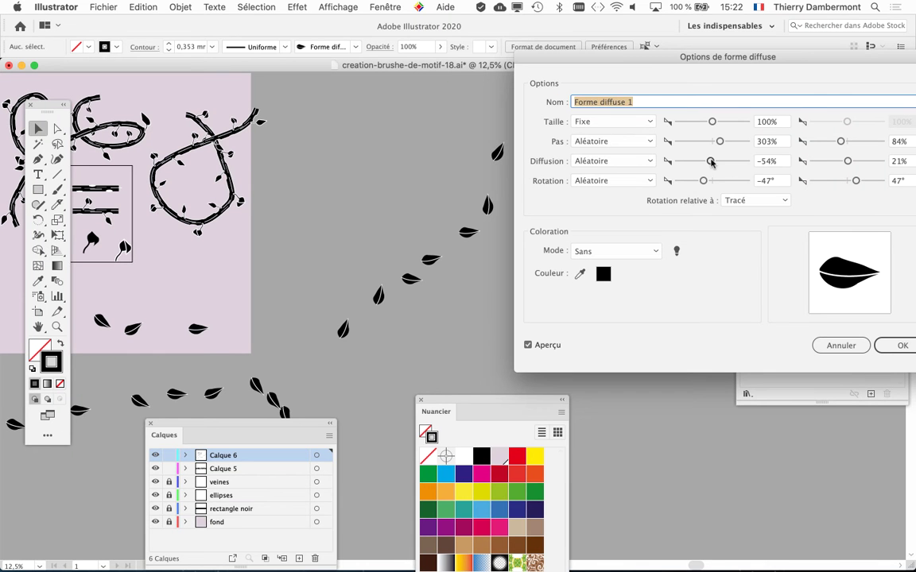
{"action": "left_click_drag", "start_coordinate": [712, 162], "coordinate": [706, 161]}
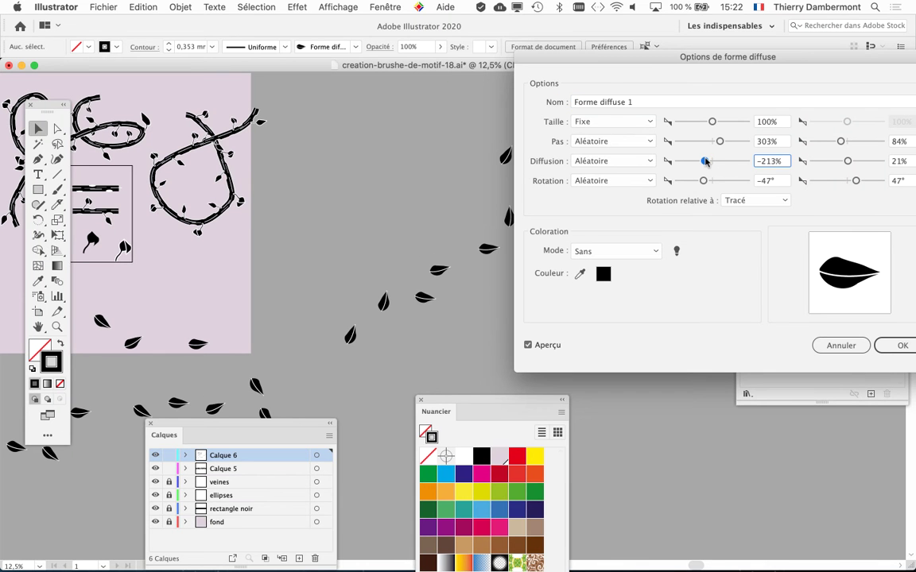
{"action": "left_click_drag", "start_coordinate": [847, 160], "coordinate": [847, 163]}
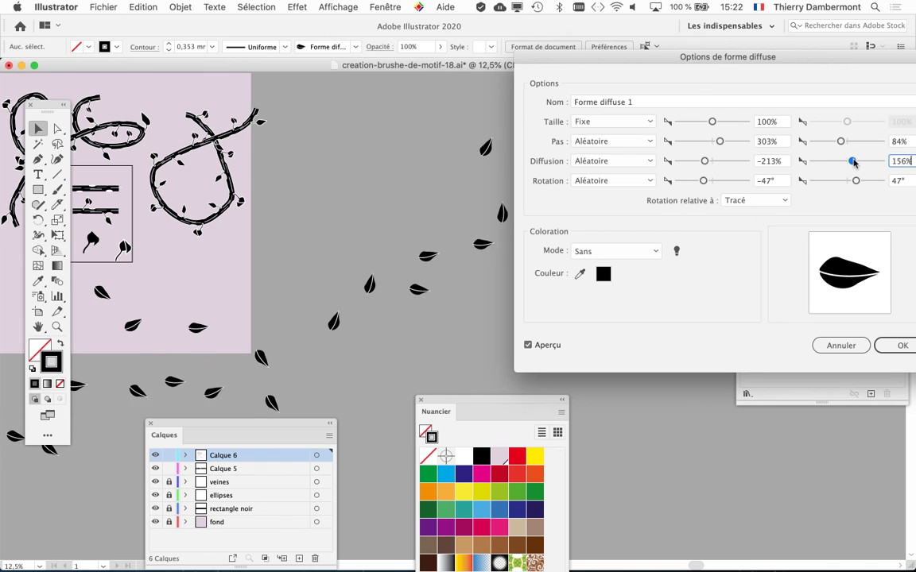
{"action": "key", "text": "Return"}
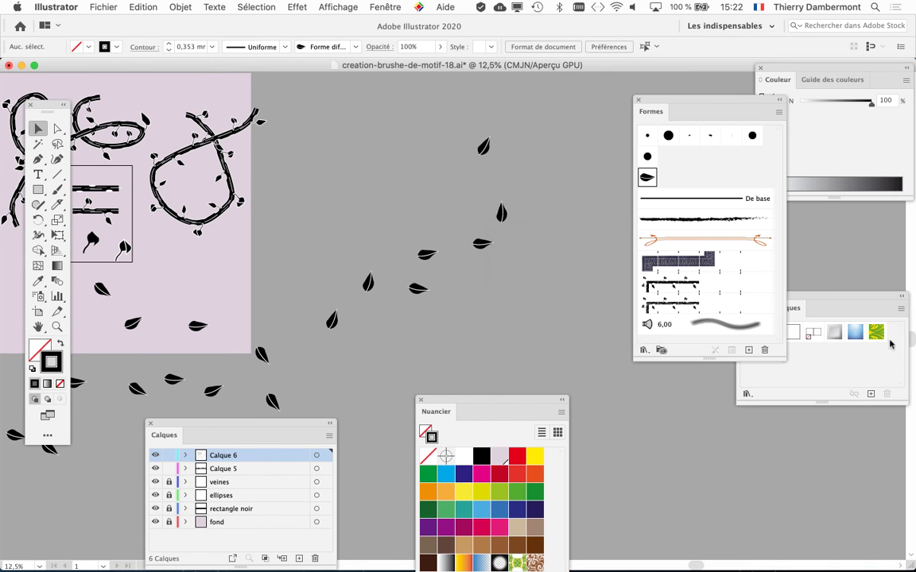
{"action": "left_click", "coordinate": [423, 307]}
Paint two descending leaf strokes with the Paintbrush tool on the empty canvas beside the existing leaf trail.
{"action": "scroll", "coordinate": [389, 272], "scroll_direction": "right", "scroll_amount": 5}
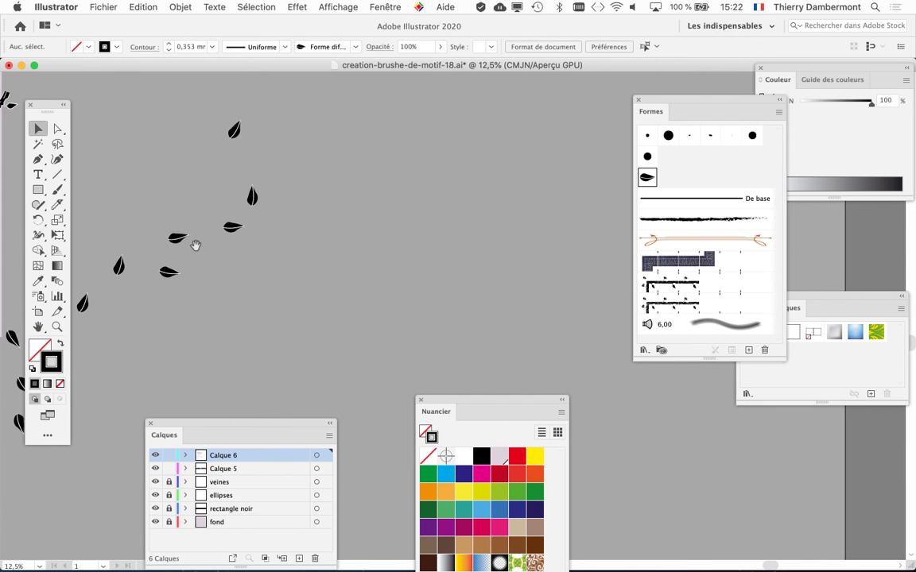
{"action": "key", "text": "b"}
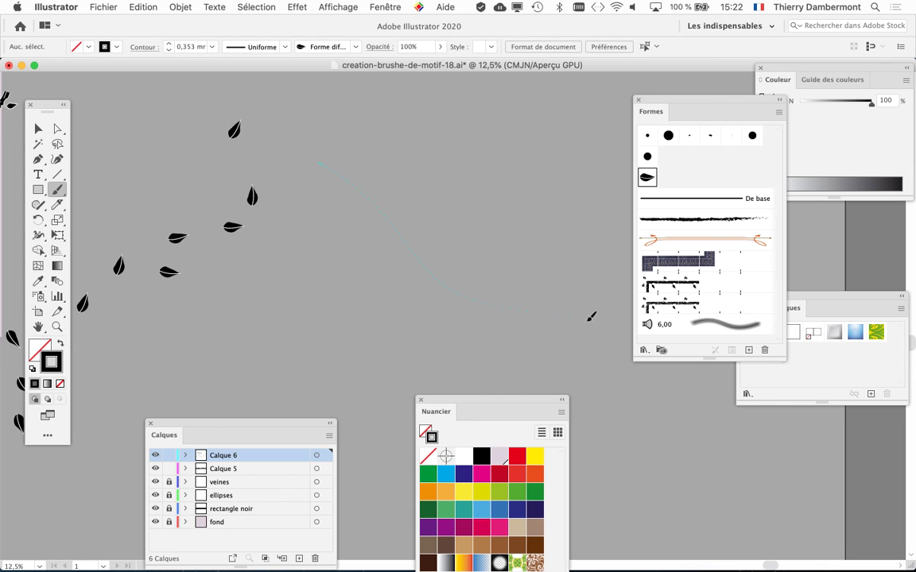
{"action": "left_click_drag", "start_coordinate": [590, 317], "coordinate": [572, 310]}
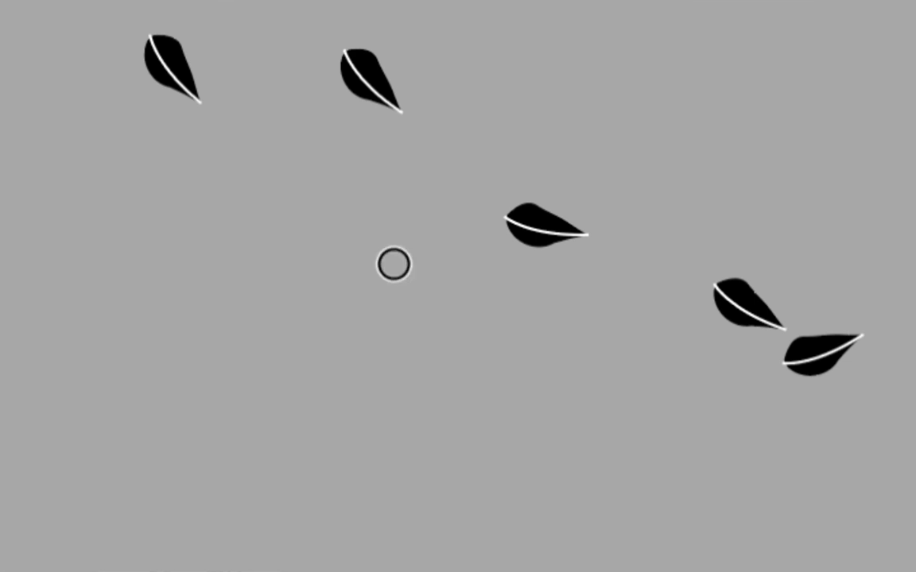
{"action": "mouse_move", "coordinate": [391, 264]}
{"action": "left_mouse_down"}
{"action": "mouse_move", "coordinate": [326, 292]}
{"action": "mouse_move", "coordinate": [382, 347]}
{"action": "mouse_move", "coordinate": [383, 383]}
{"action": "mouse_move", "coordinate": [383, 362]}
{"action": "left_mouse_up"}
{"action": "left_click_drag", "start_coordinate": [388, 306], "coordinate": [536, 343]}
{"action": "key", "text": "v"}
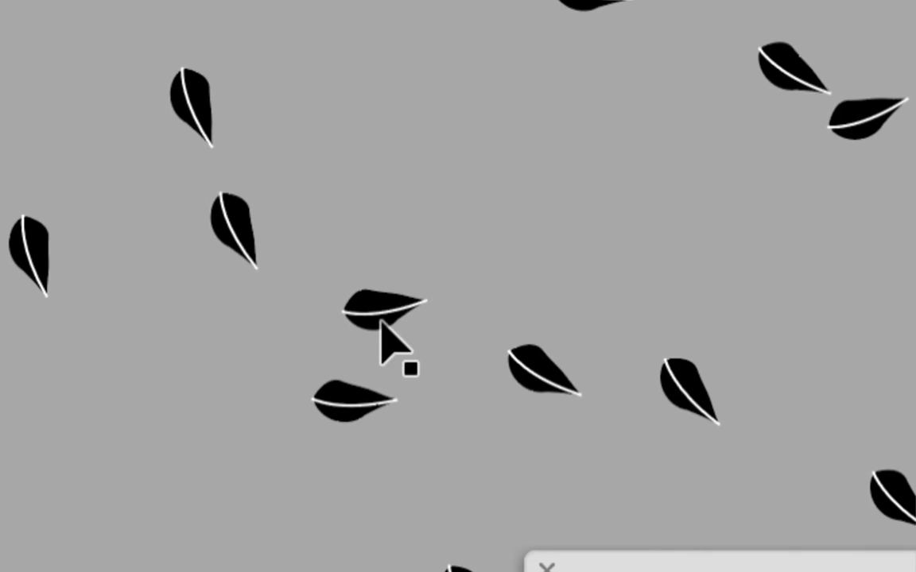
Paint two more wavy, roughly horizontal leaf strokes on the empty canvas above the previous ones.
{"action": "scroll", "coordinate": [339, 230], "scroll_direction": "up", "scroll_amount": 5}
{"action": "key", "text": "b"}
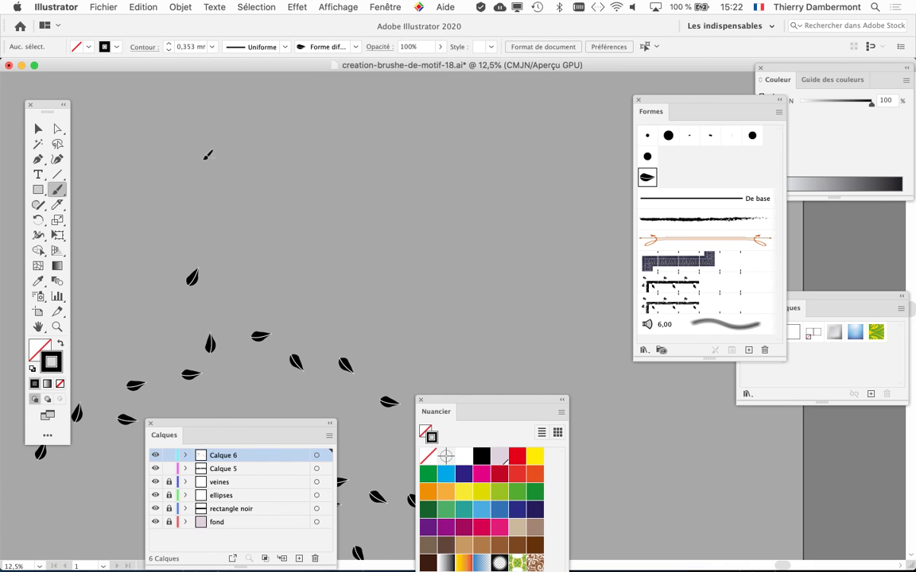
{"action": "left_click_drag", "start_coordinate": [583, 207], "coordinate": [556, 238]}
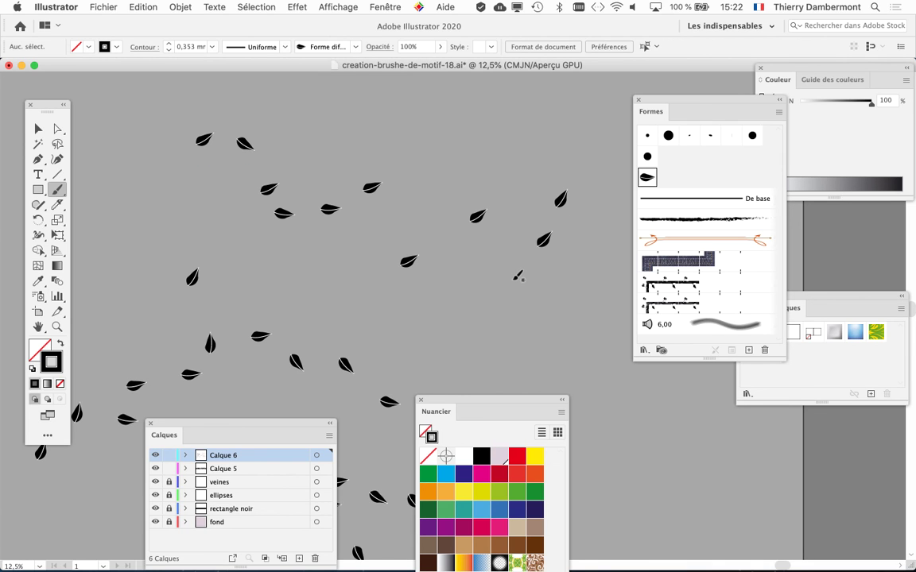
{"action": "scroll", "coordinate": [476, 333], "scroll_direction": "up", "scroll_amount": 5}
{"action": "scroll", "coordinate": [476, 333], "scroll_direction": "left", "scroll_amount": 2}
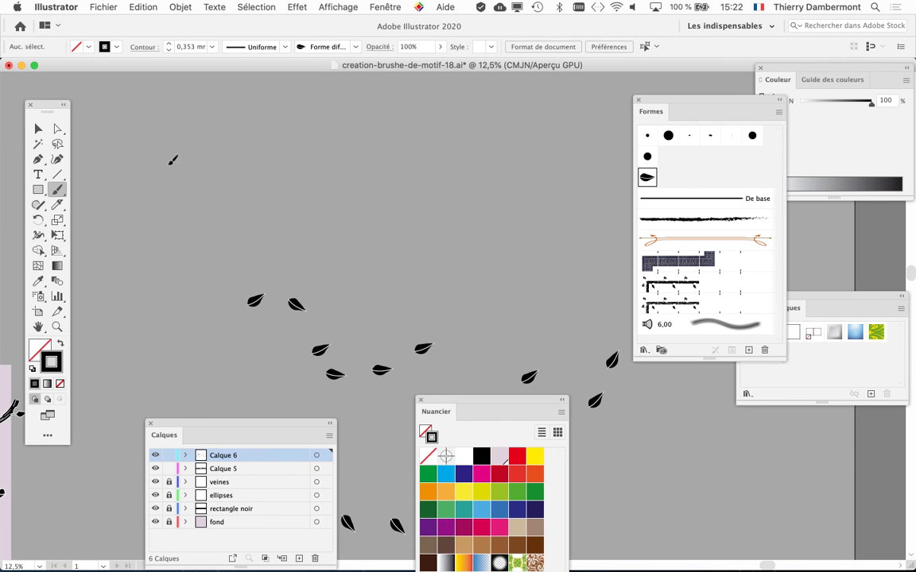
{"action": "left_click_drag", "start_coordinate": [566, 151], "coordinate": [532, 201]}
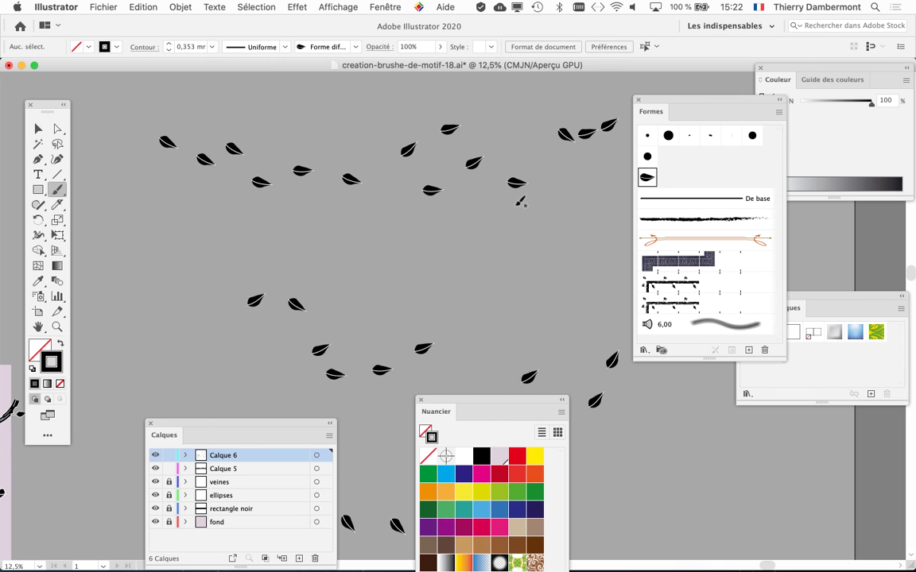